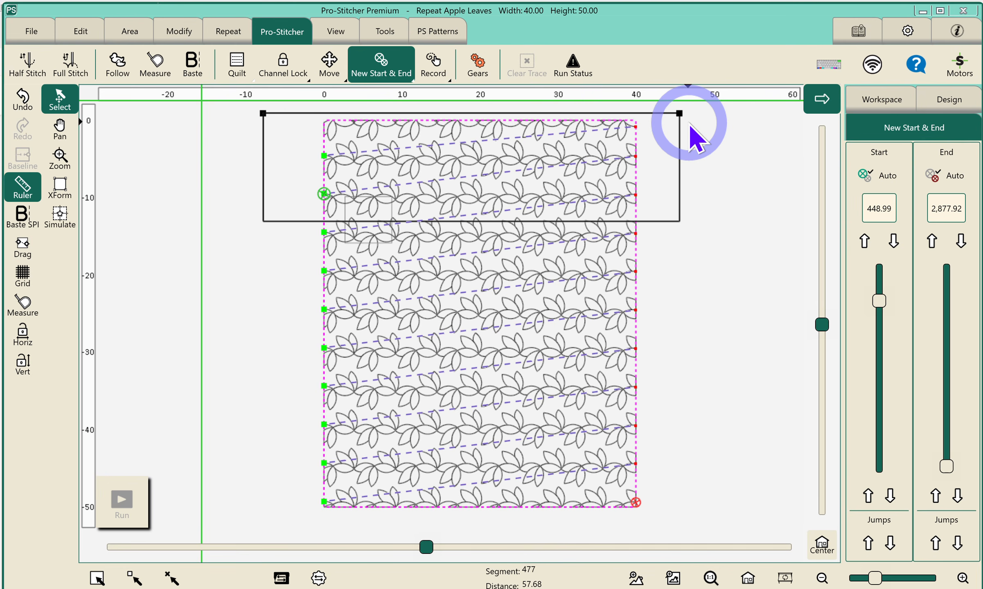
- Return the start point to the beginning of the design and jump it forward to the start of the third row
left_click(862, 547)
left_click(862, 547)
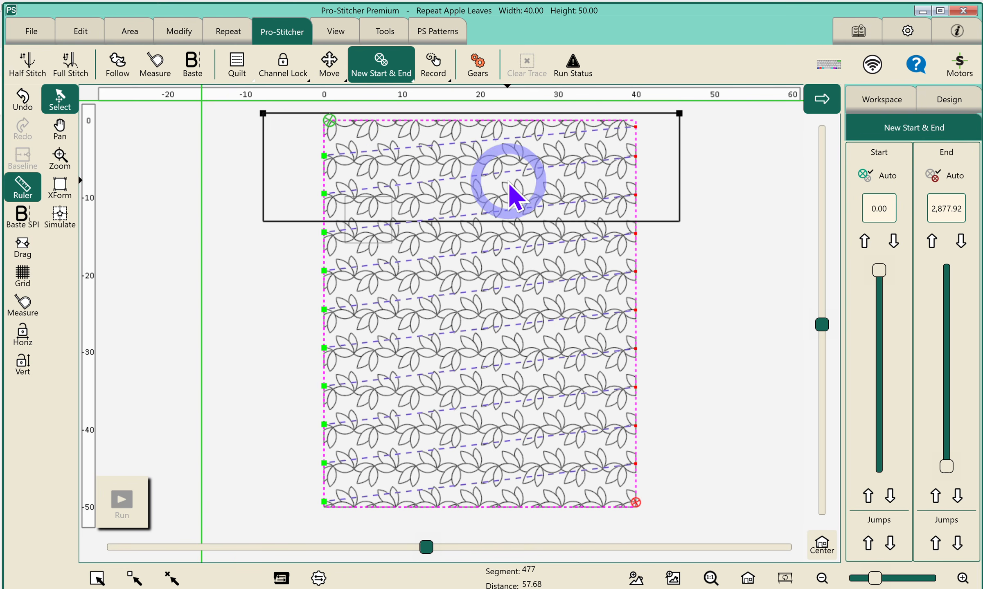
left_click(890, 541)
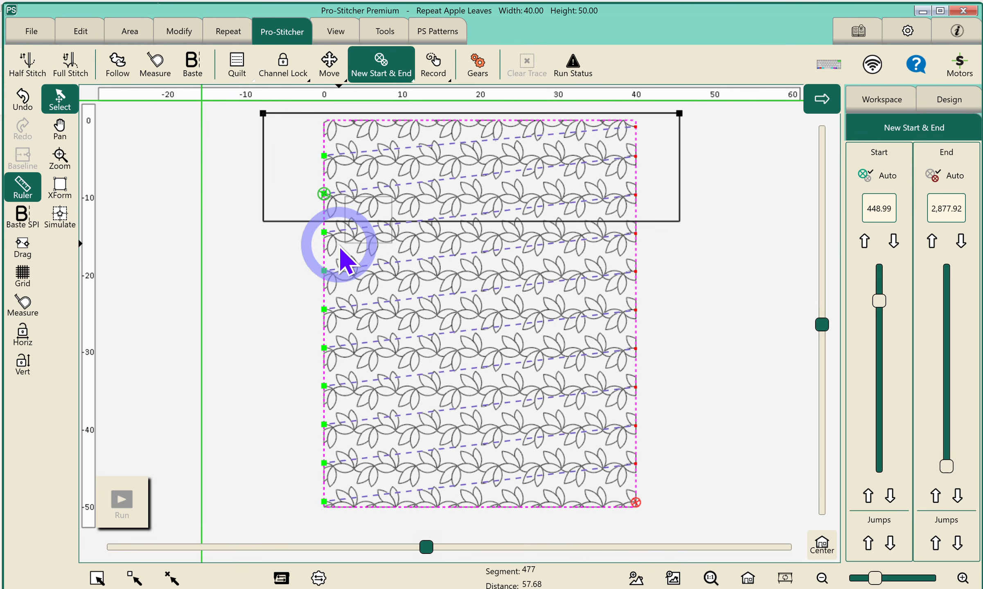
- Clear the existing area boundary that encloses the whole leaf design
left_click(62, 152)
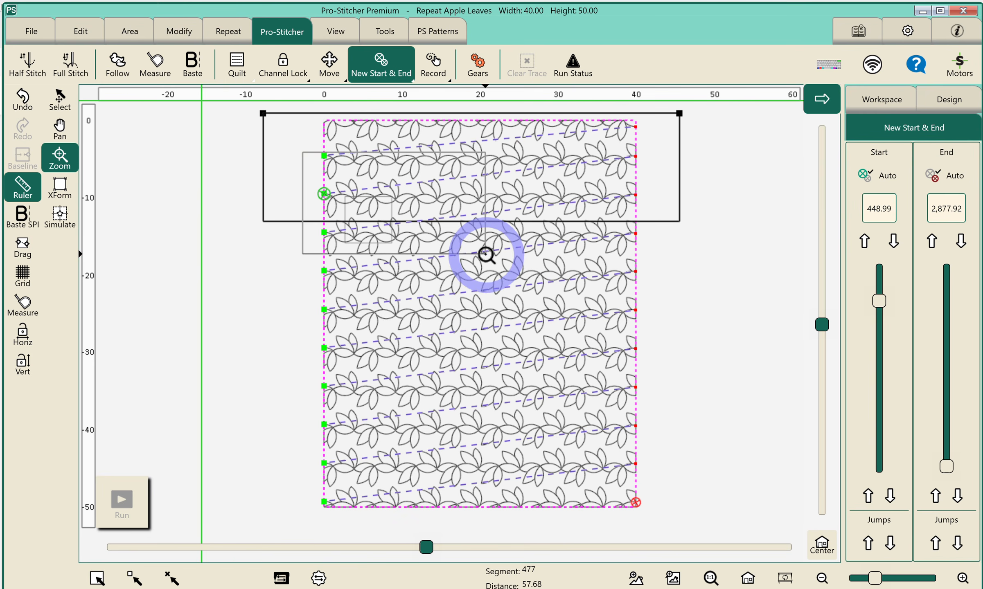
left_click(486, 255)
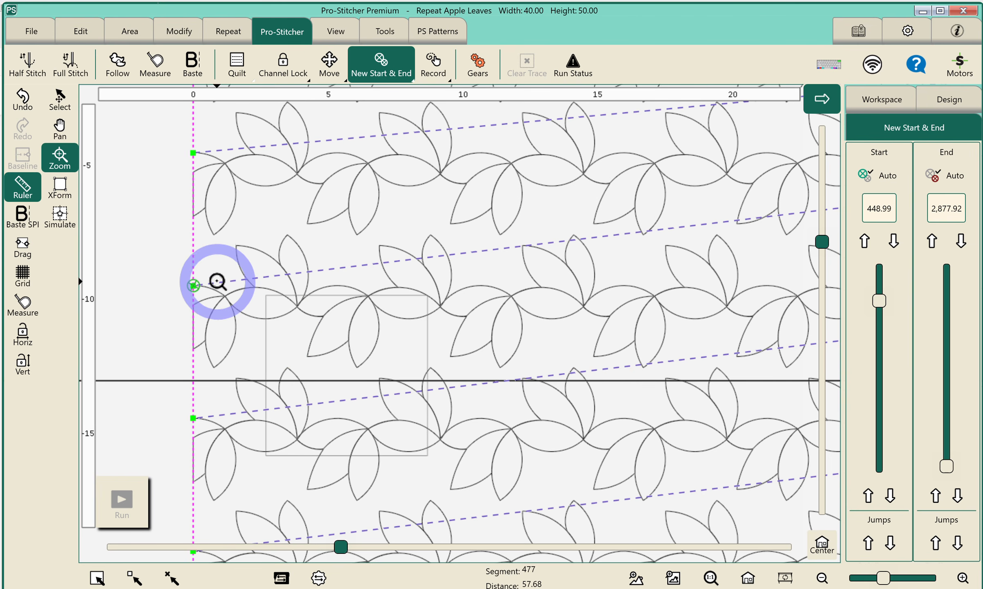
left_click(125, 36)
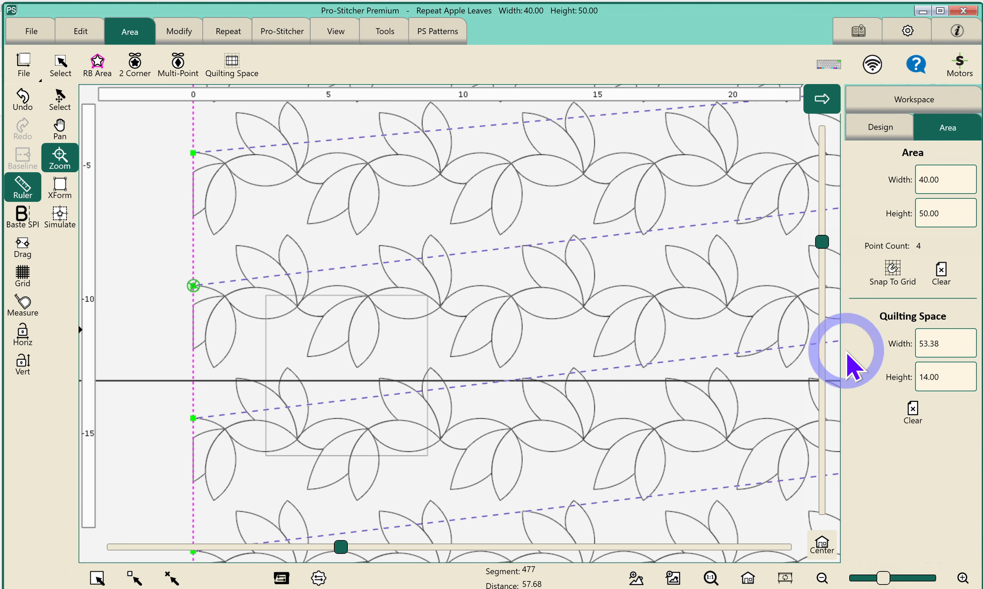
left_click(947, 276)
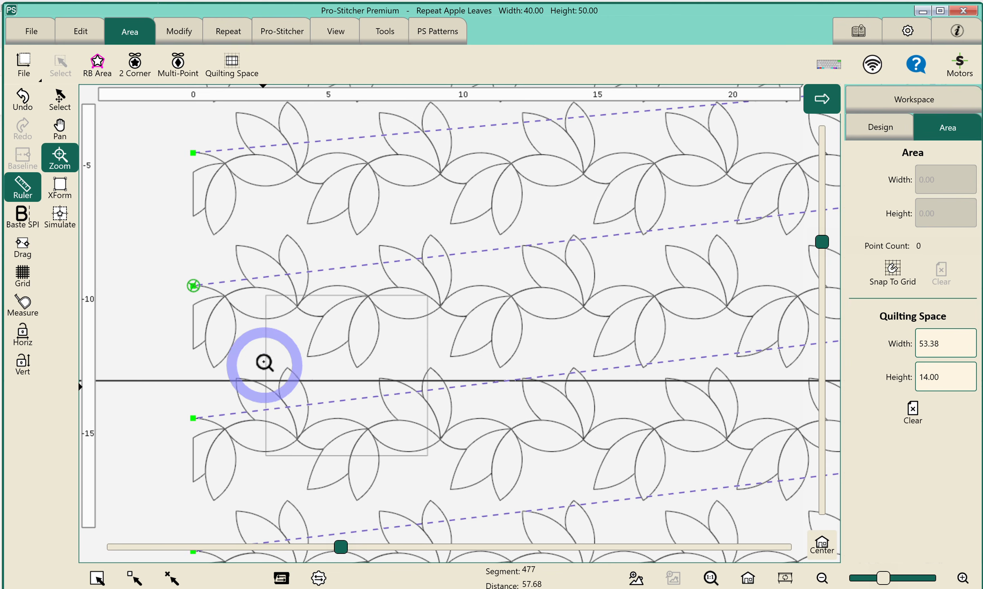
- With Simulate on, mark a four-point area about 6.05 wide and 3.13 high over the block's part above the quilting space's lower edge
left_click(61, 217)
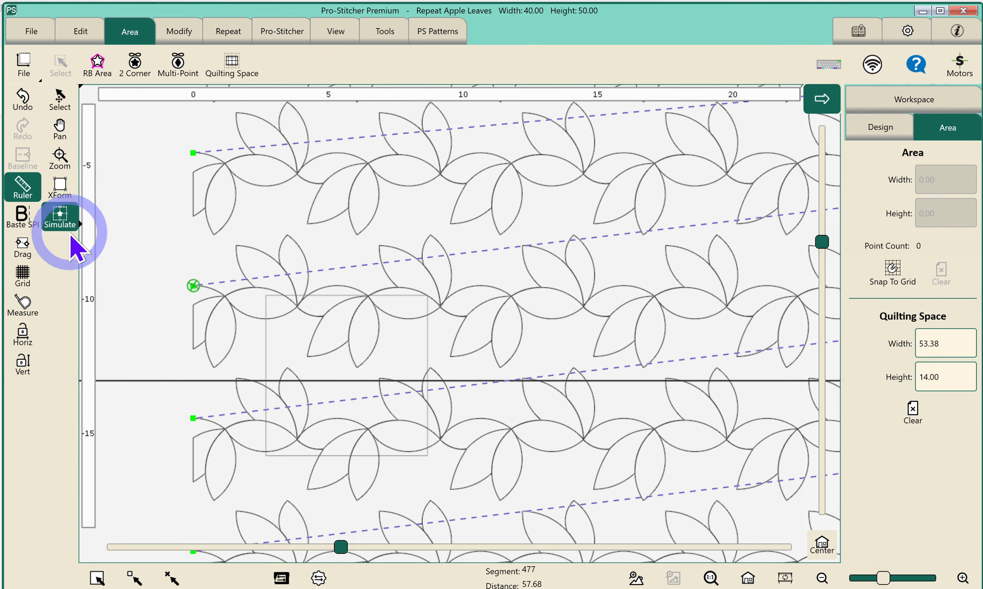
left_click(265, 324)
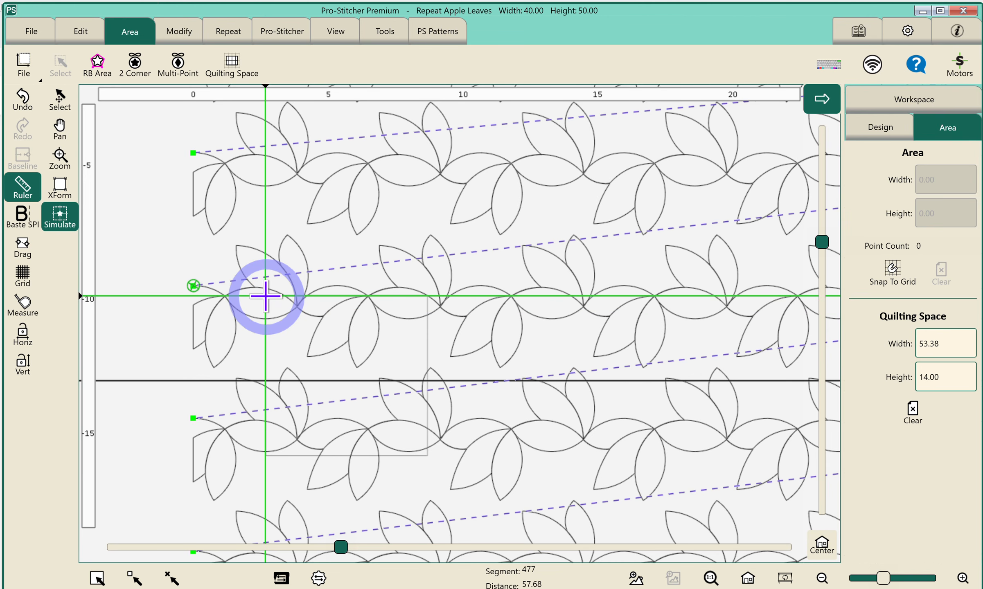
left_click(180, 66)
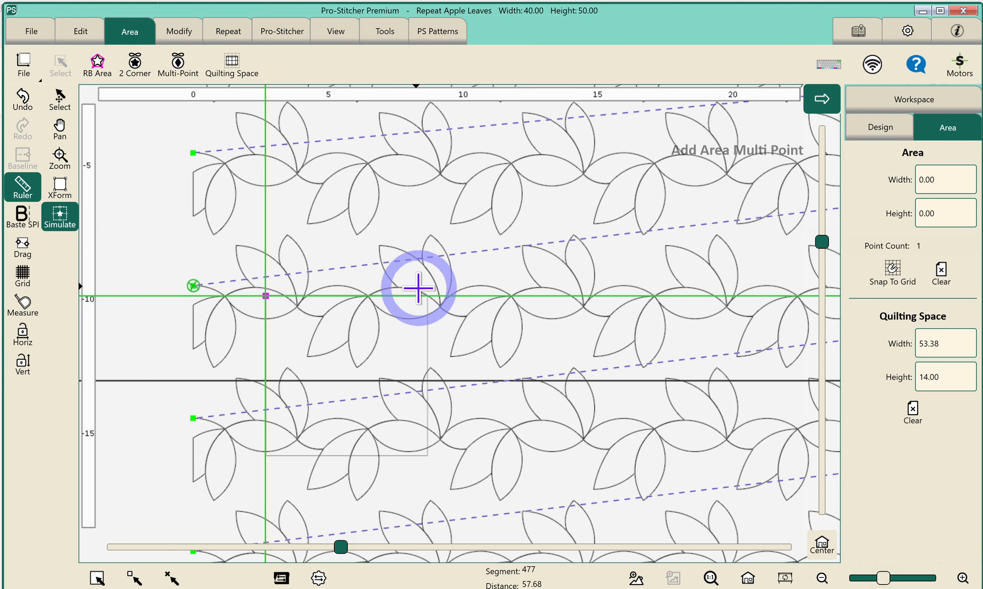
left_click(429, 296)
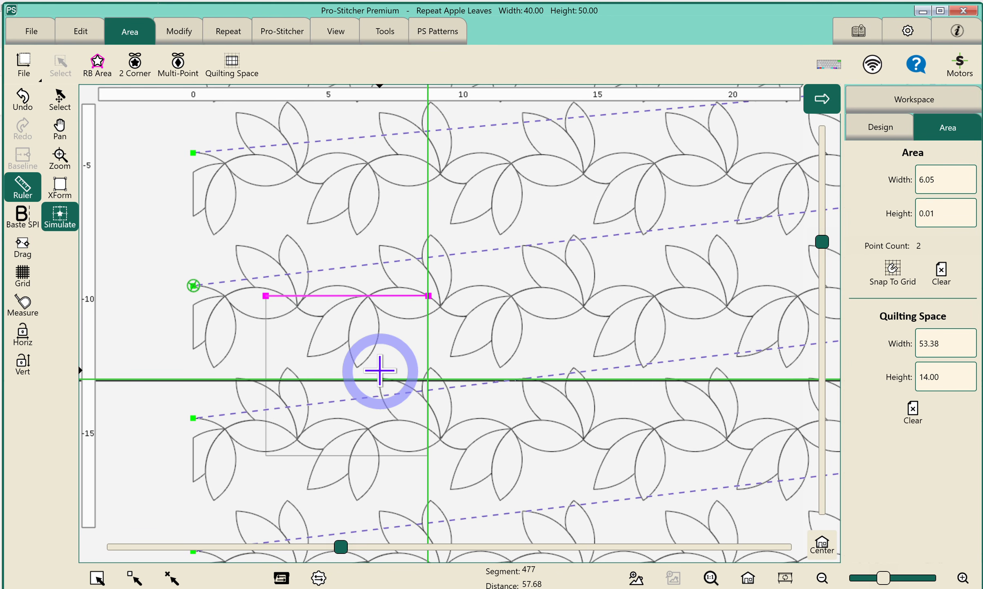
left_click(184, 69)
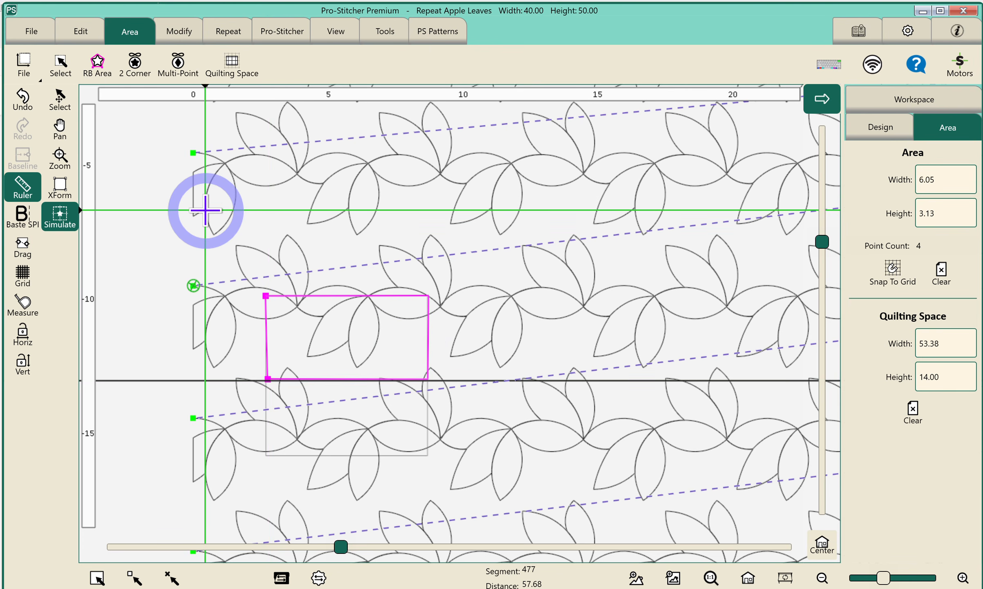
- Crop the leaf design inside the marked area with connected edges and baseline the result
left_click(179, 32)
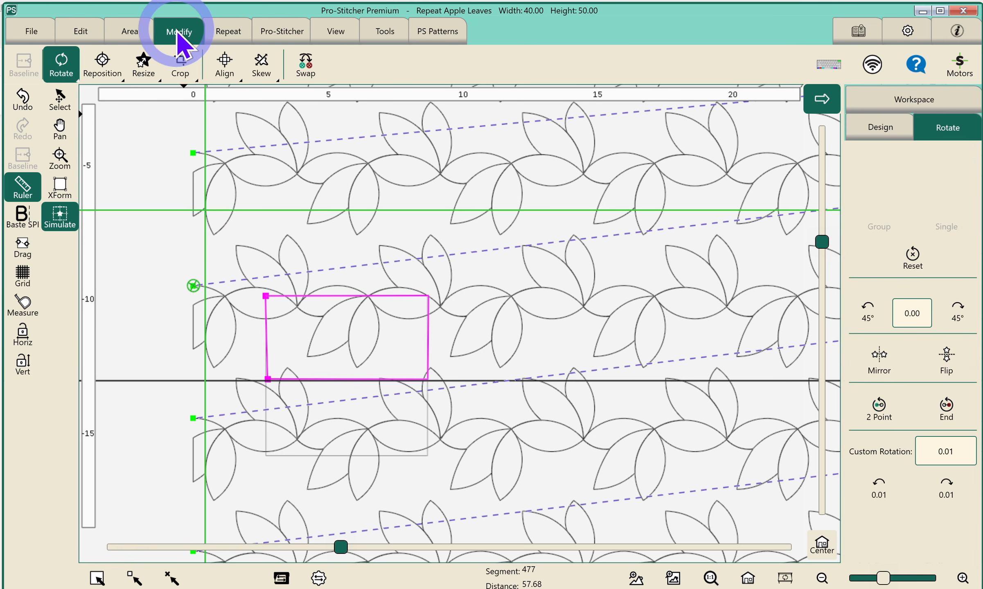
left_click(180, 64)
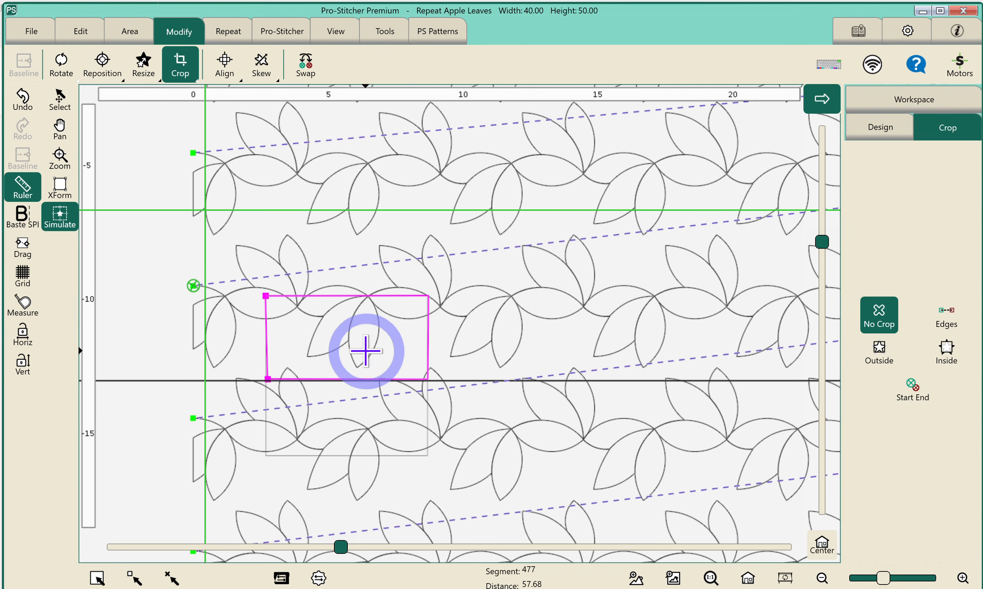
left_click(941, 352)
left_click(947, 322)
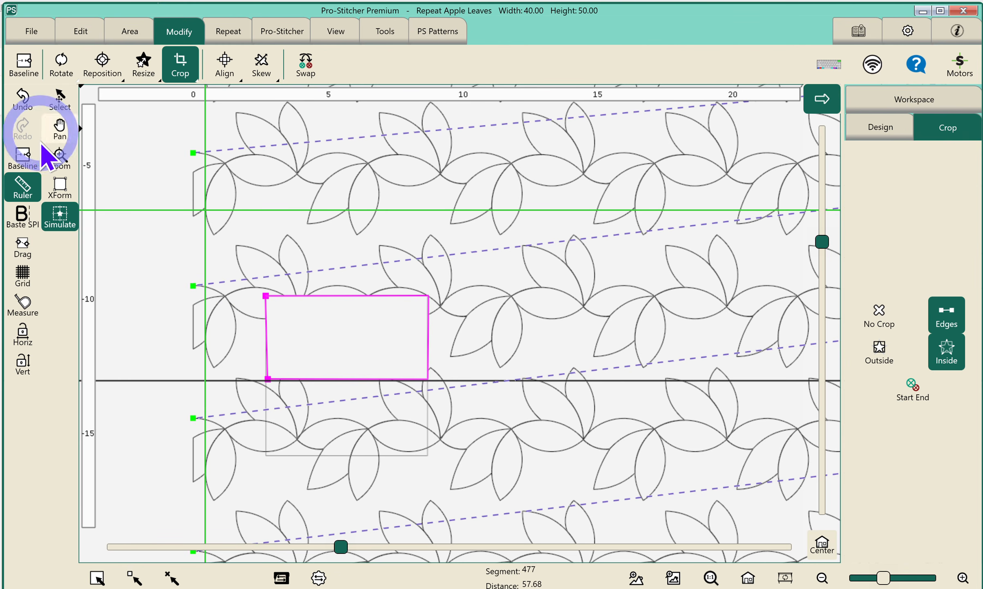
left_click(22, 158)
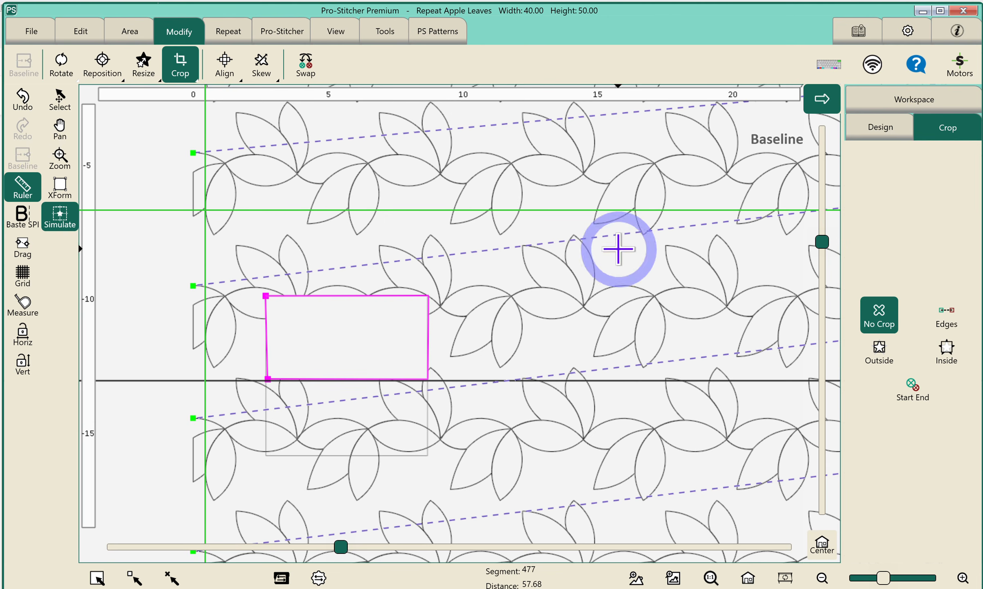
- Jump the start point to the beginning of the third row and clear the area marked for the crop
left_click(820, 223)
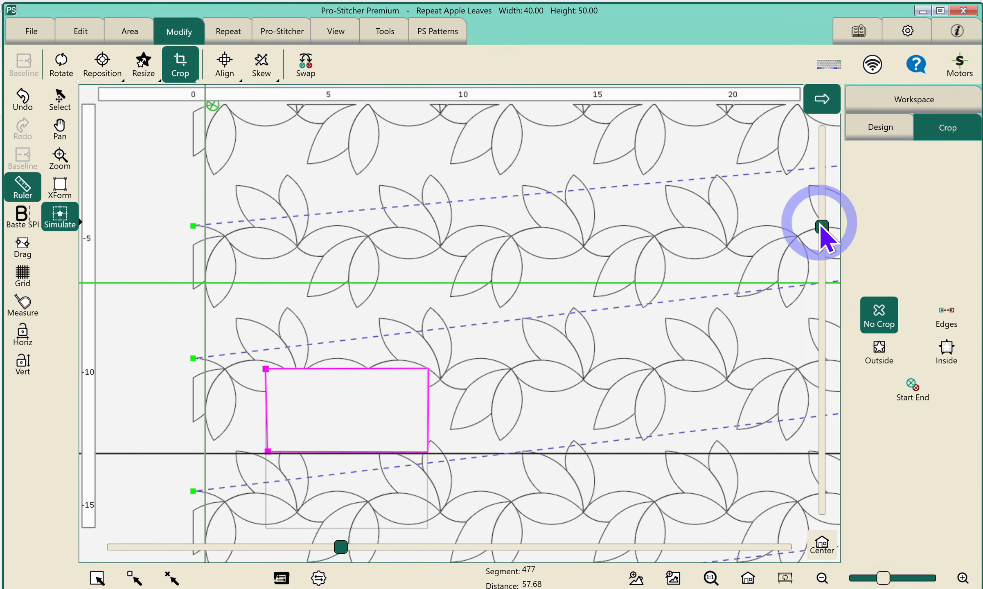
left_click_drag(820, 224, 158, 110)
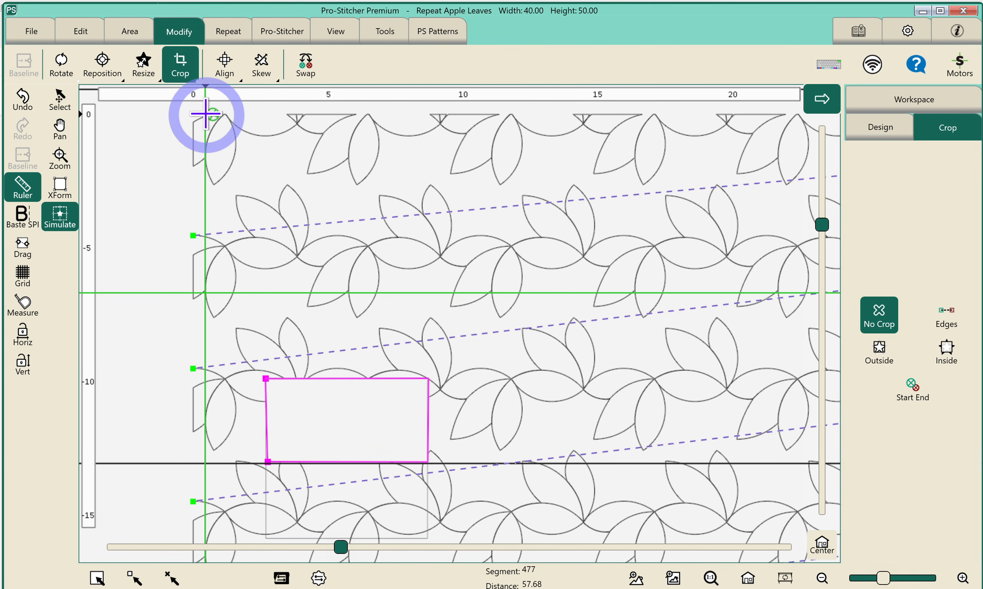
left_click(281, 32)
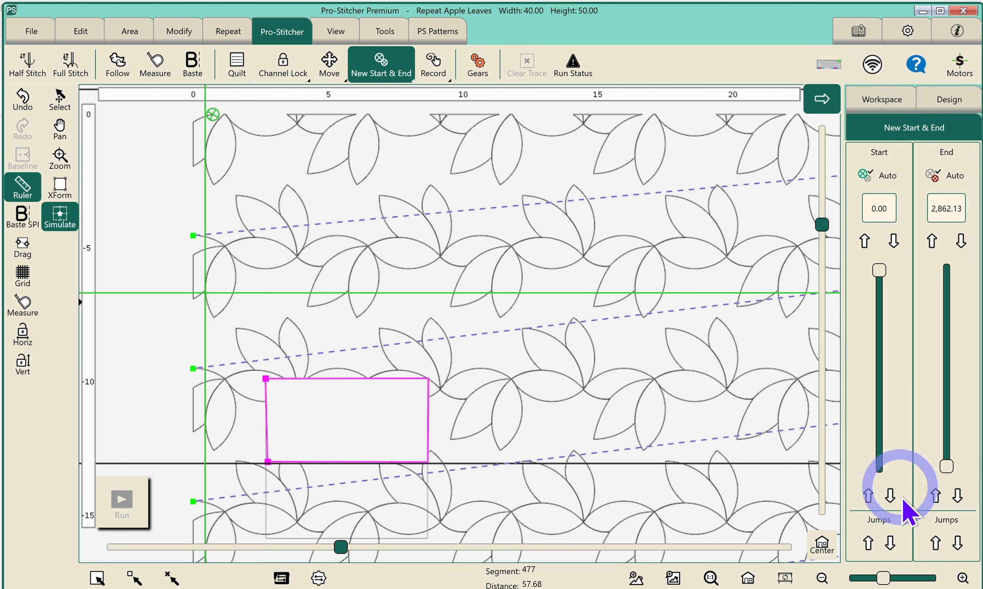
left_click(891, 544)
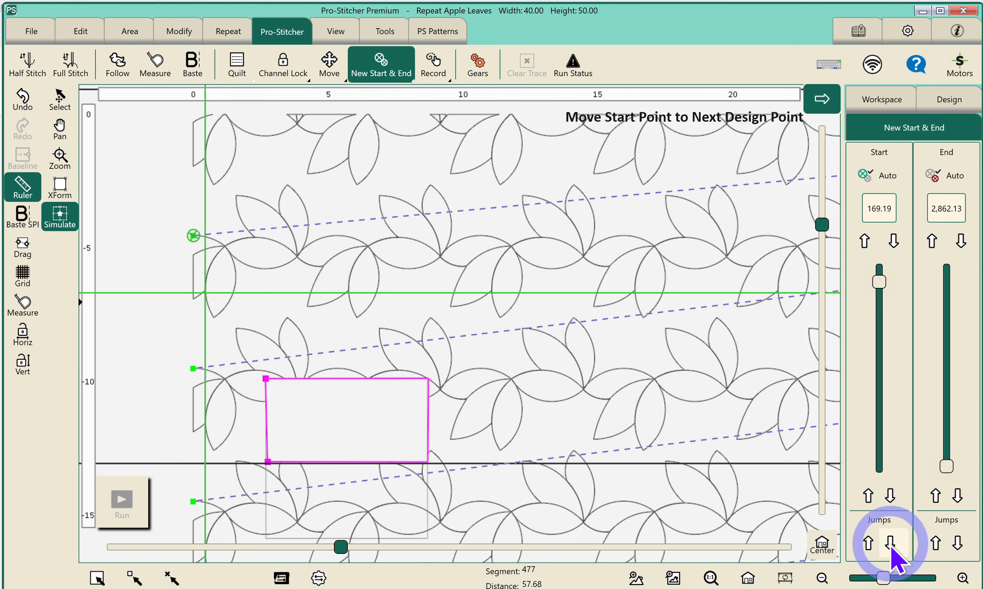
left_click(891, 544)
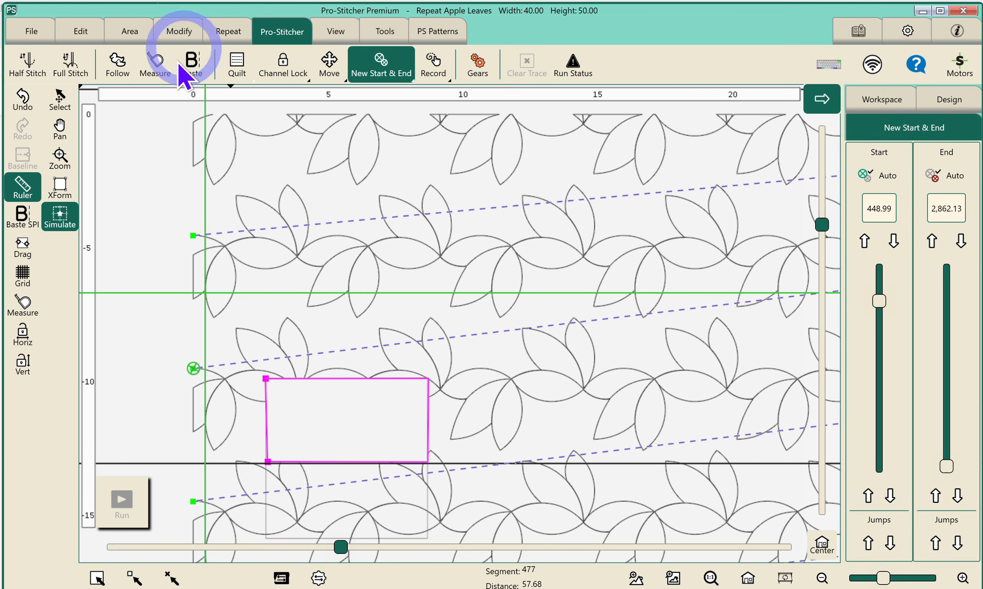
left_click(129, 41)
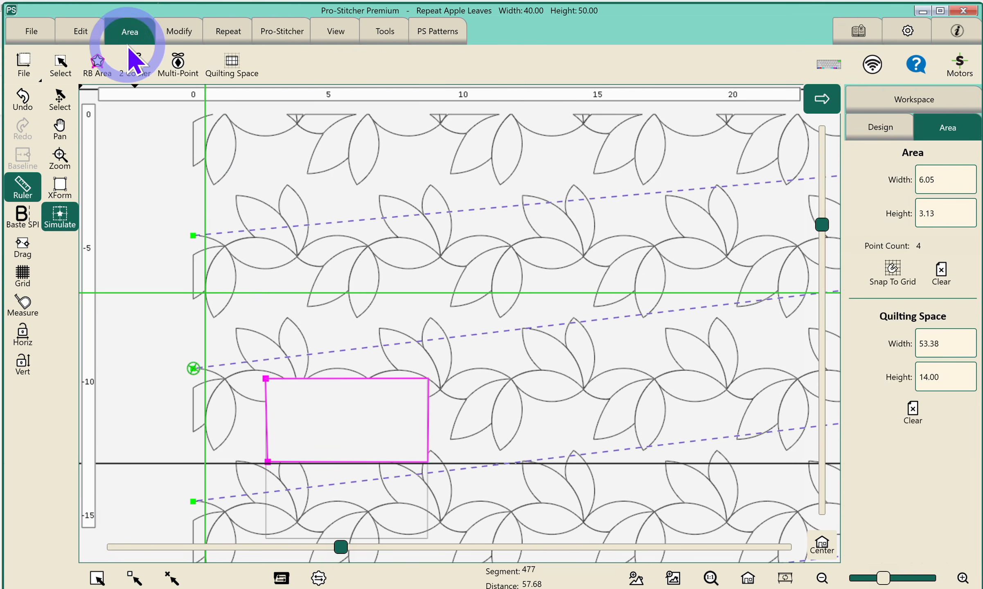
left_click(941, 274)
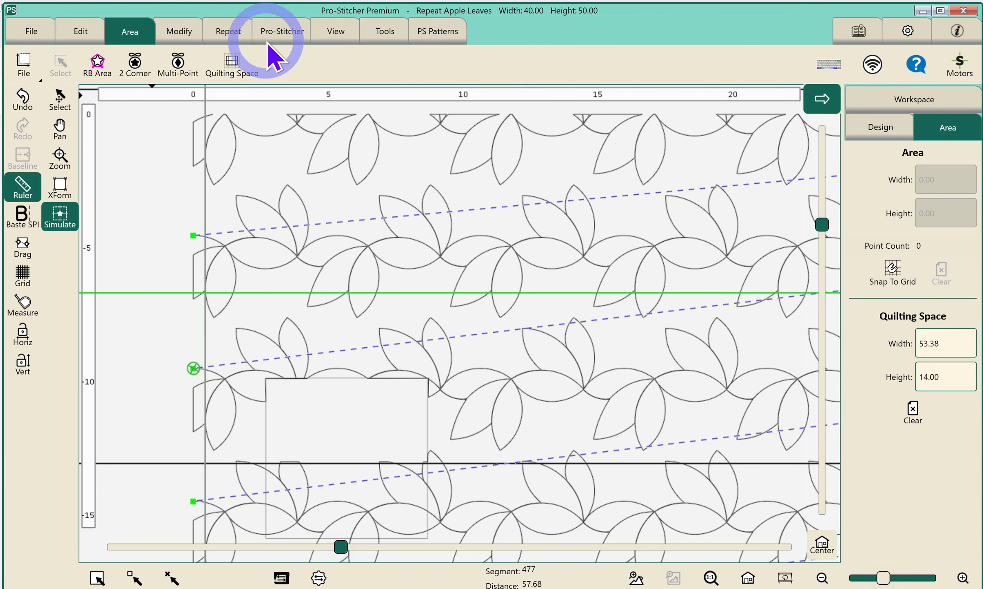
- Quilt the third row from the new start point, resuming after the thread pauses, then pause past the cropped block and cancel the run
left_click(279, 37)
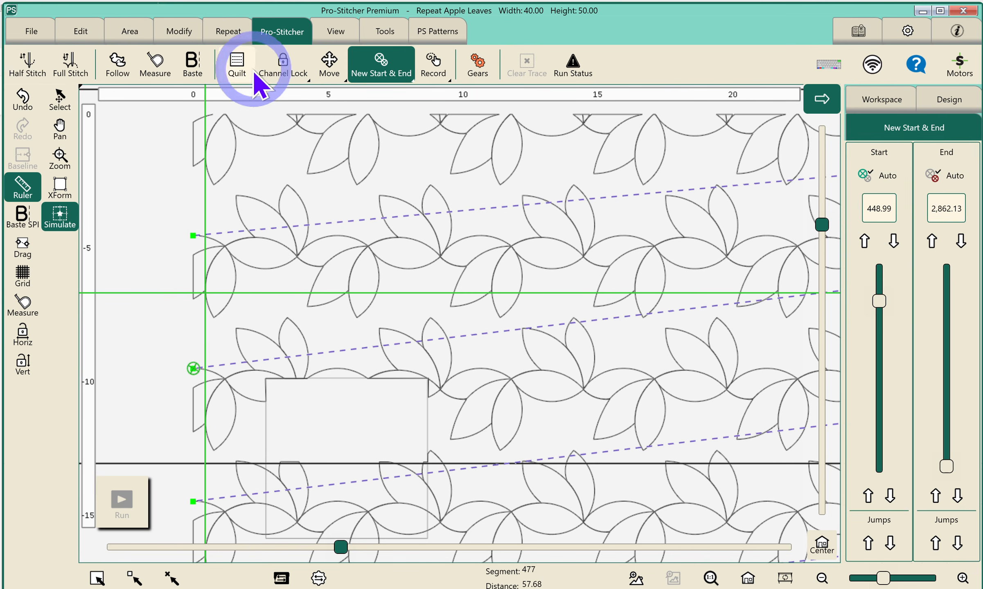
left_click(240, 78)
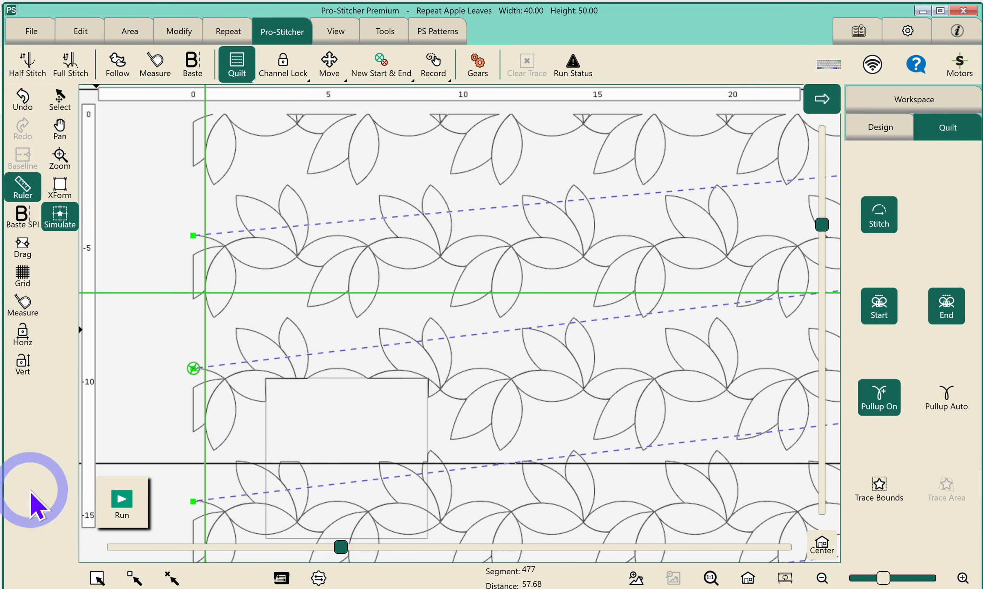
left_click(114, 504)
left_click(113, 504)
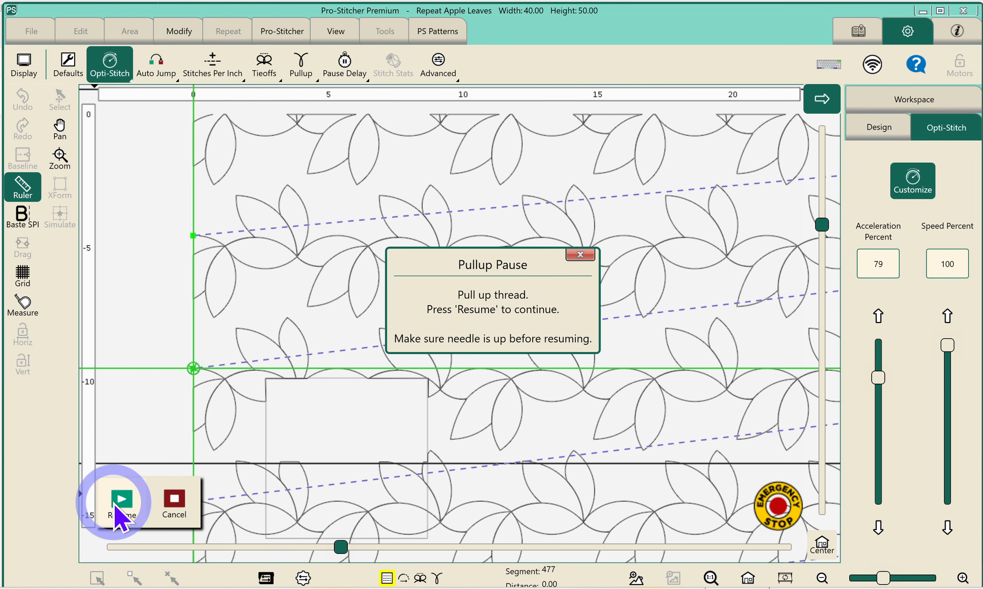
left_click(114, 504)
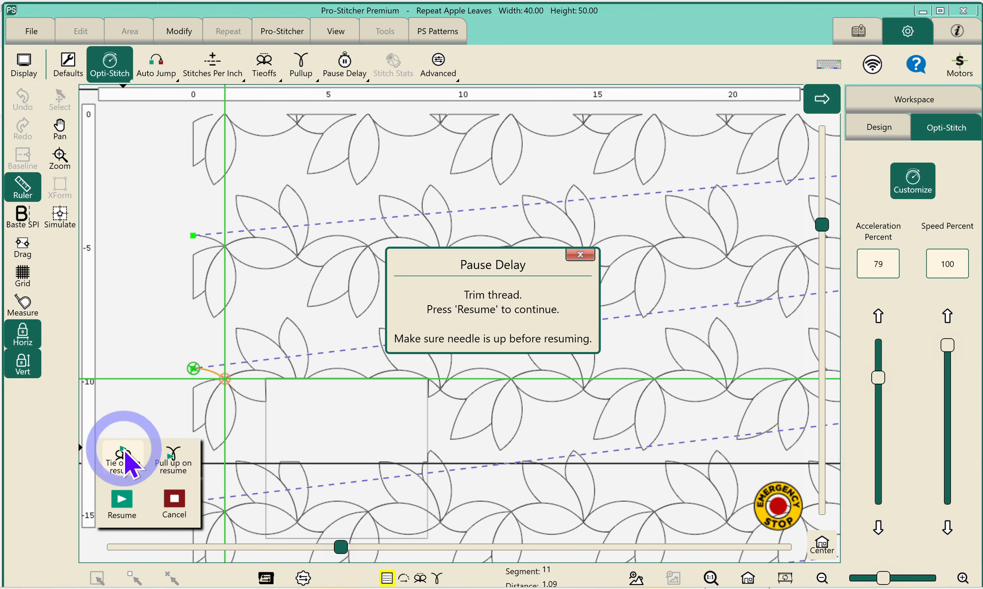
left_click(122, 506)
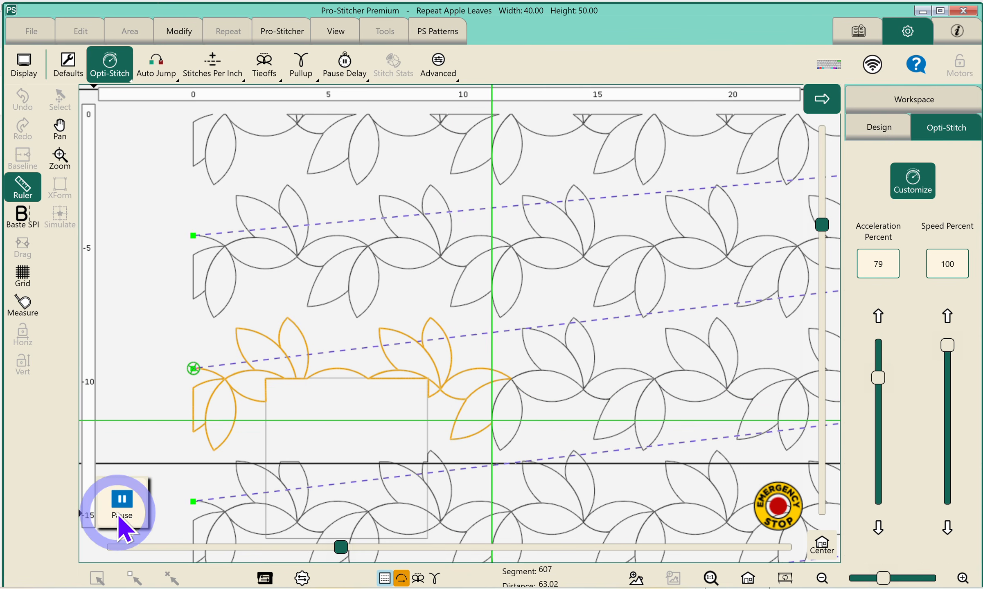
left_click(118, 516)
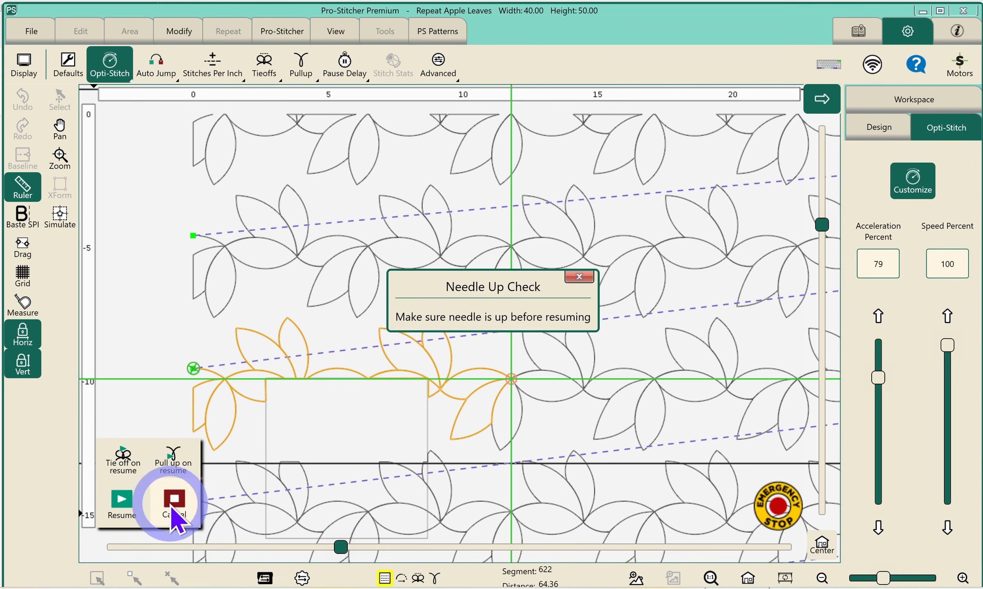
left_click(171, 514)
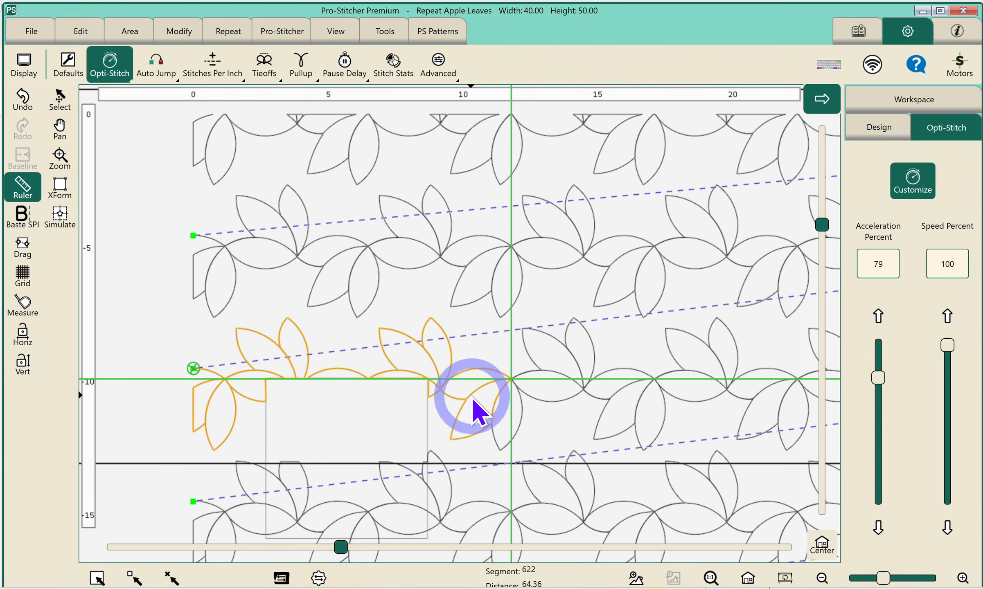
- Undo the area clearing, start point moves, inside crop and all the area points marked around the block
scroll(479, 413, "down", 3, "ctrl")
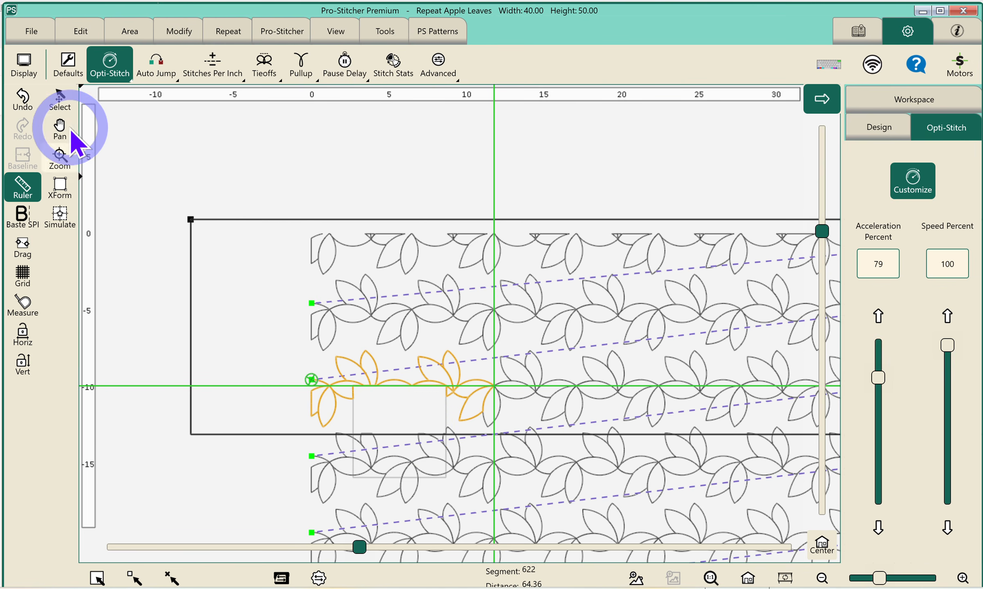
left_click(23, 106)
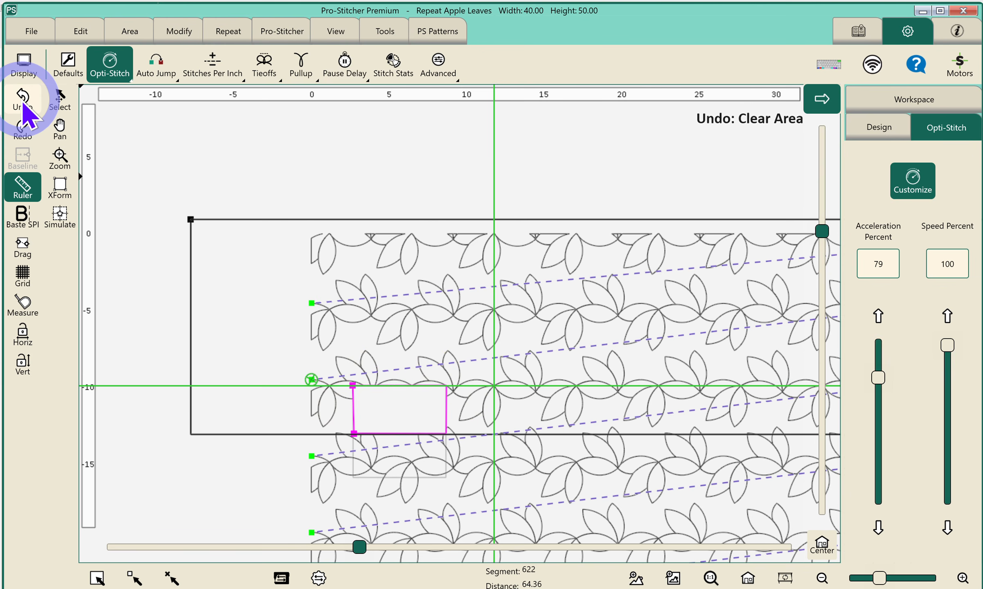
left_click(23, 103)
left_click(23, 102)
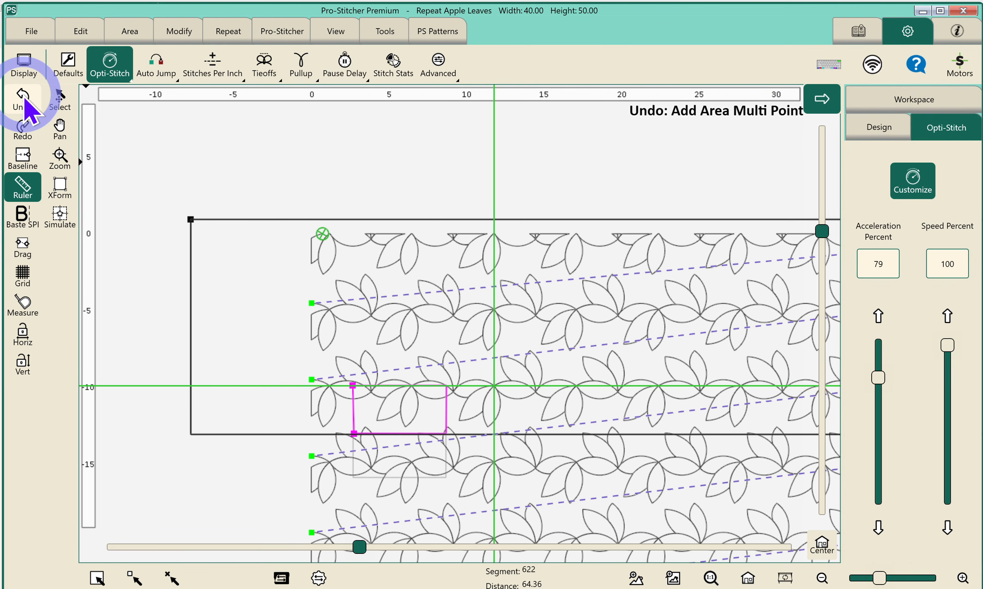
left_click(25, 100)
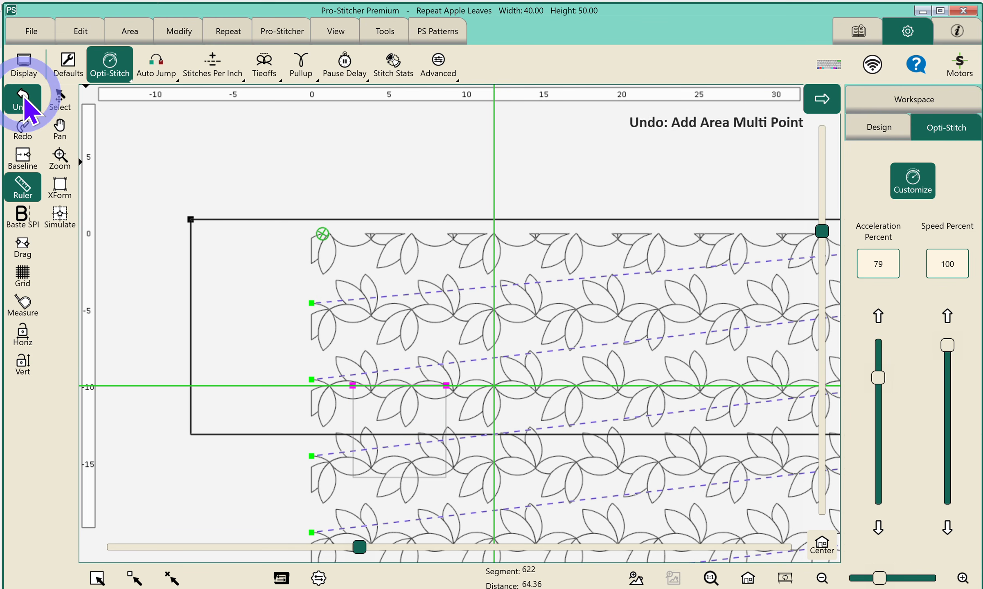
left_click(25, 101)
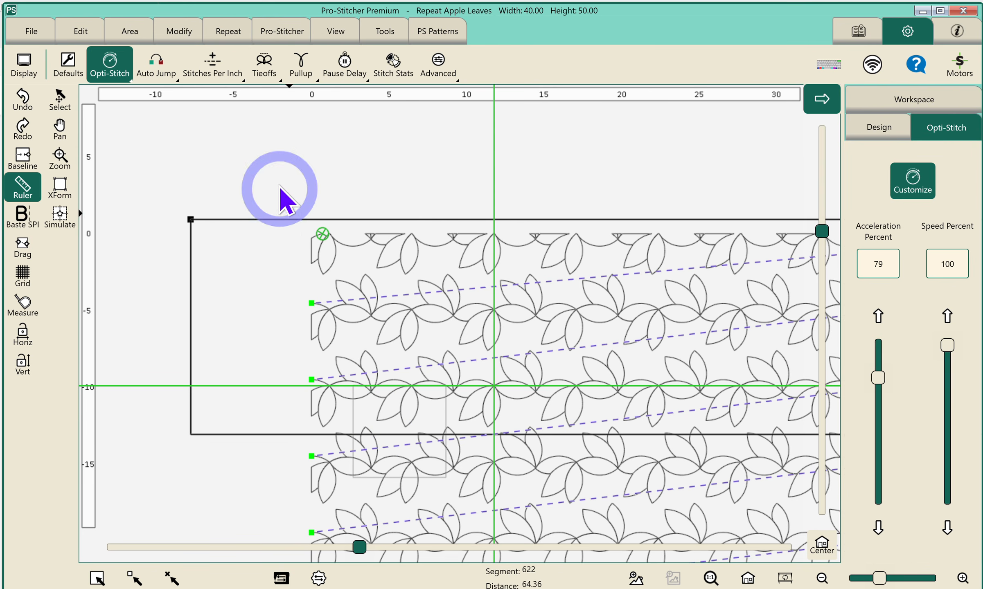
- Simulate the machine position on the block's left edge, about halfway down its height, just above the quilting space's lower boundary
left_click(61, 213)
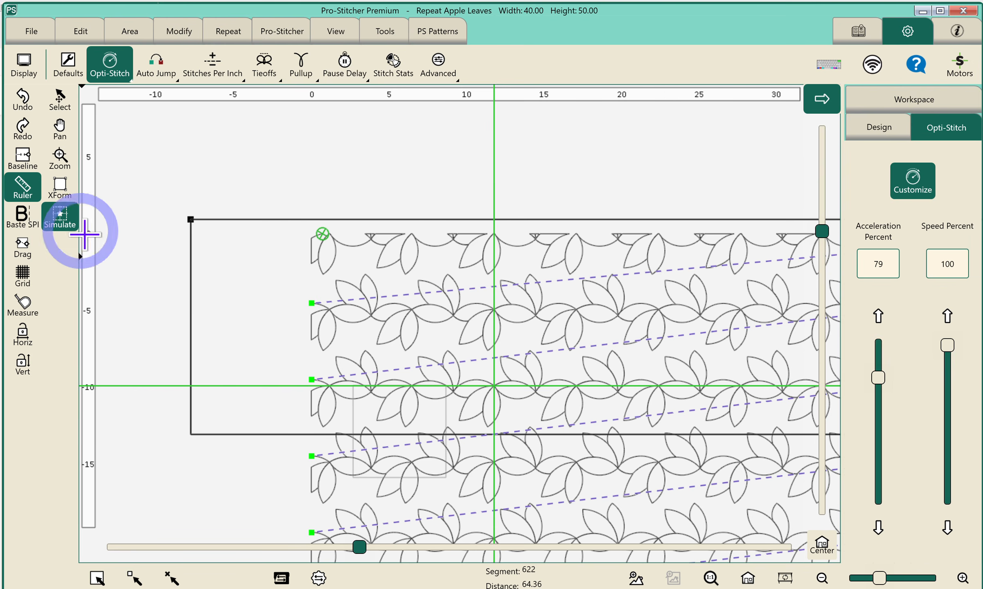
left_click(352, 417)
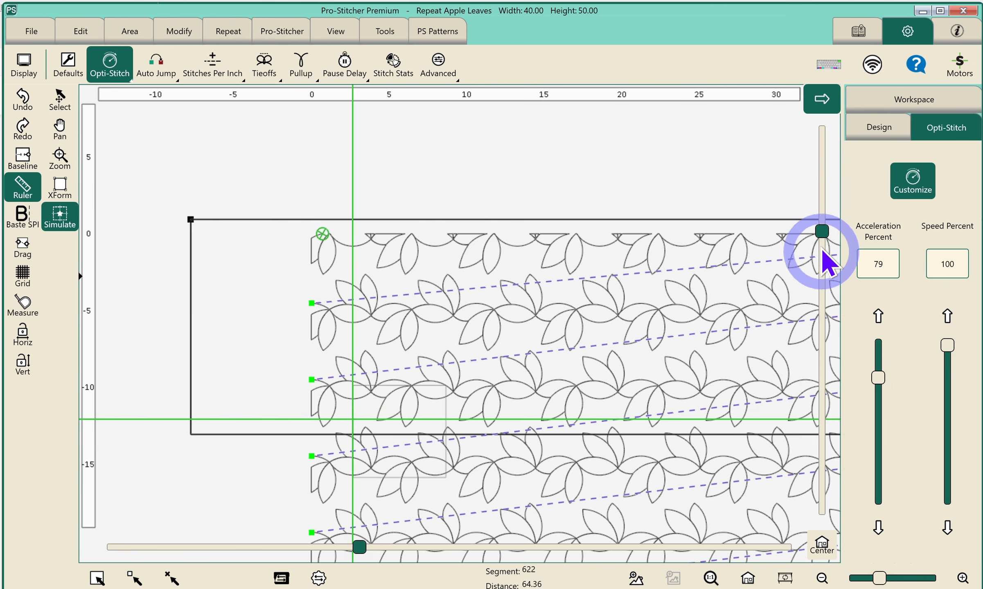
left_click_drag(823, 232, 829, 268)
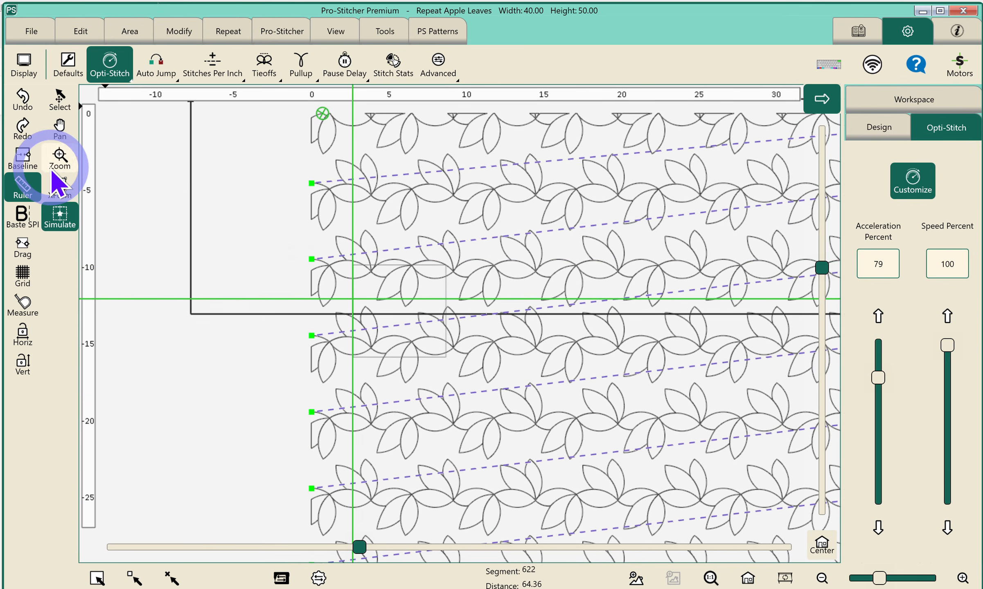
left_click(60, 157)
left_click_drag(281, 215, 577, 423)
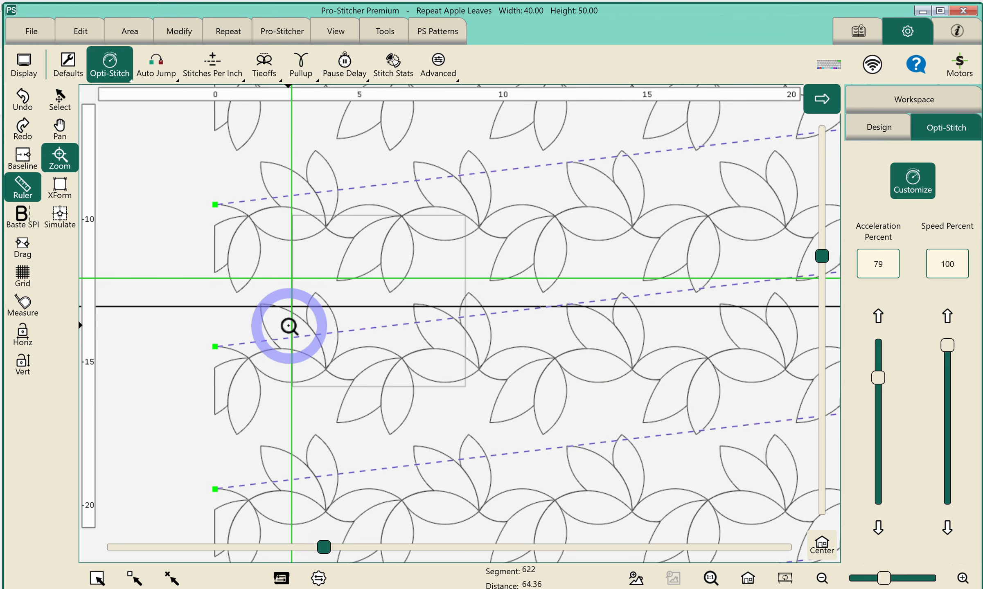
left_click(59, 217)
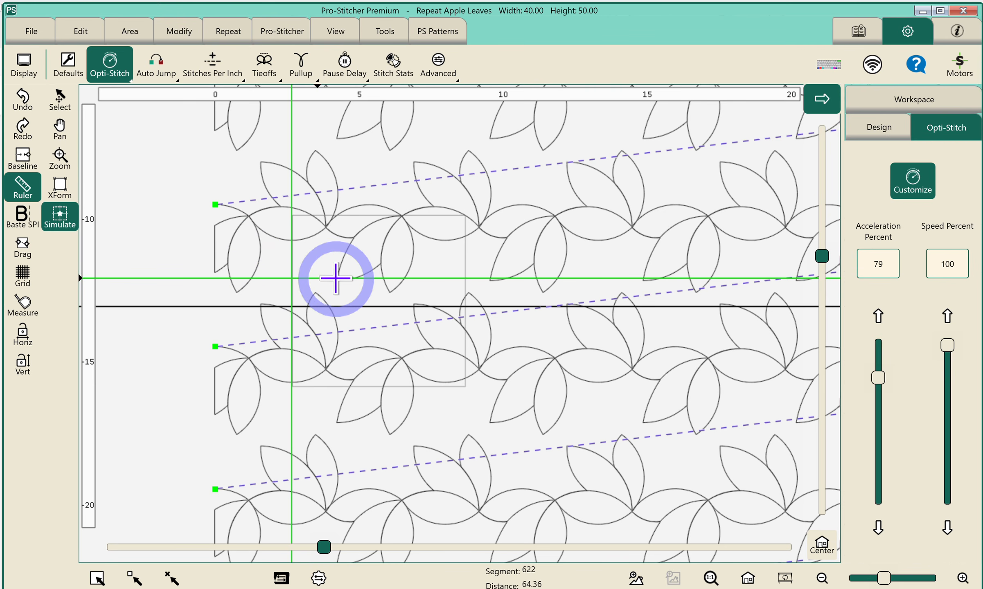
- Mark a four-point area around the lower part of the block, about 6.07 wide and 3.92 high
left_click(138, 33)
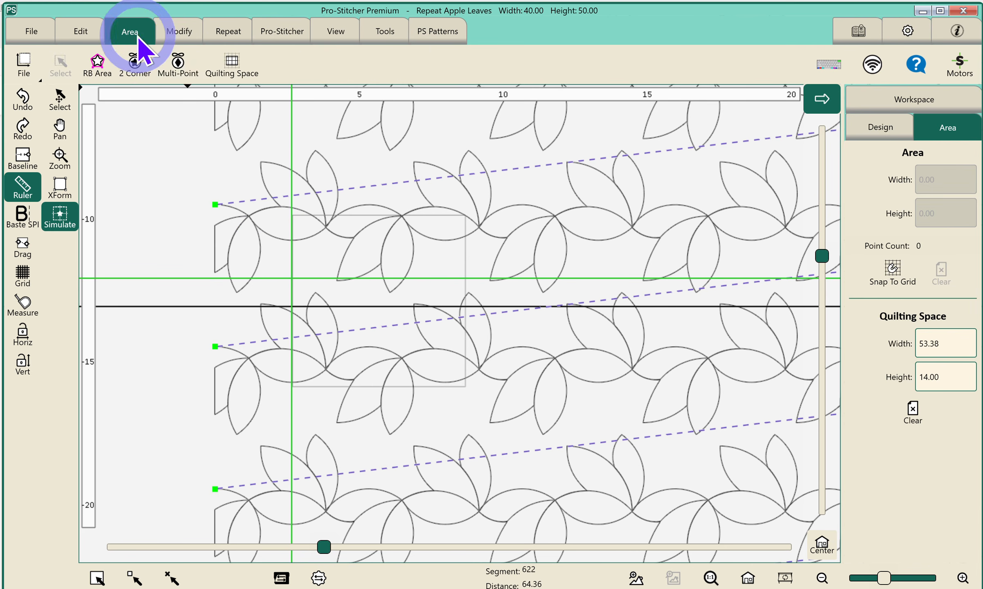
left_click(180, 65)
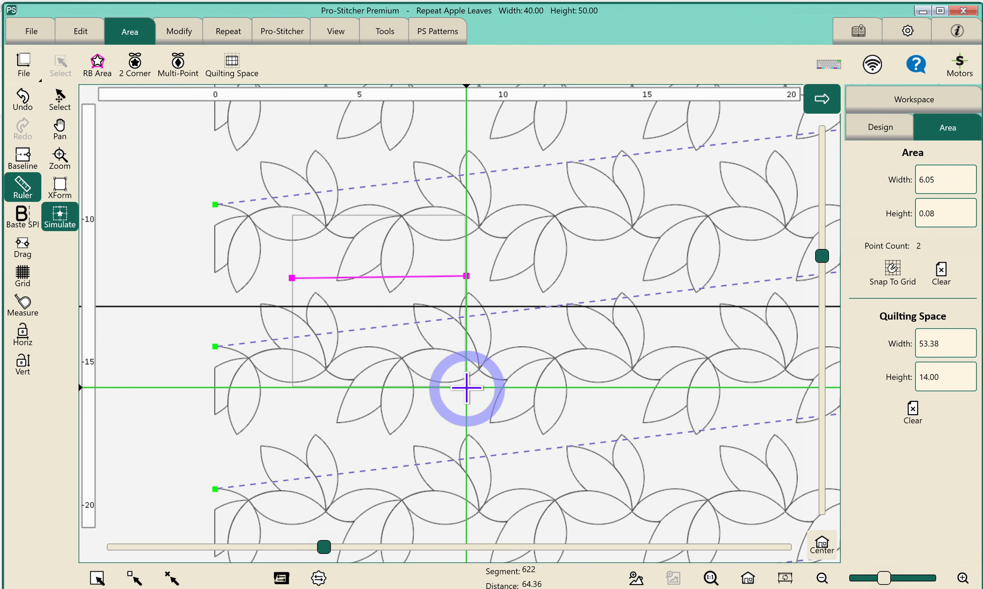
left_click(177, 74)
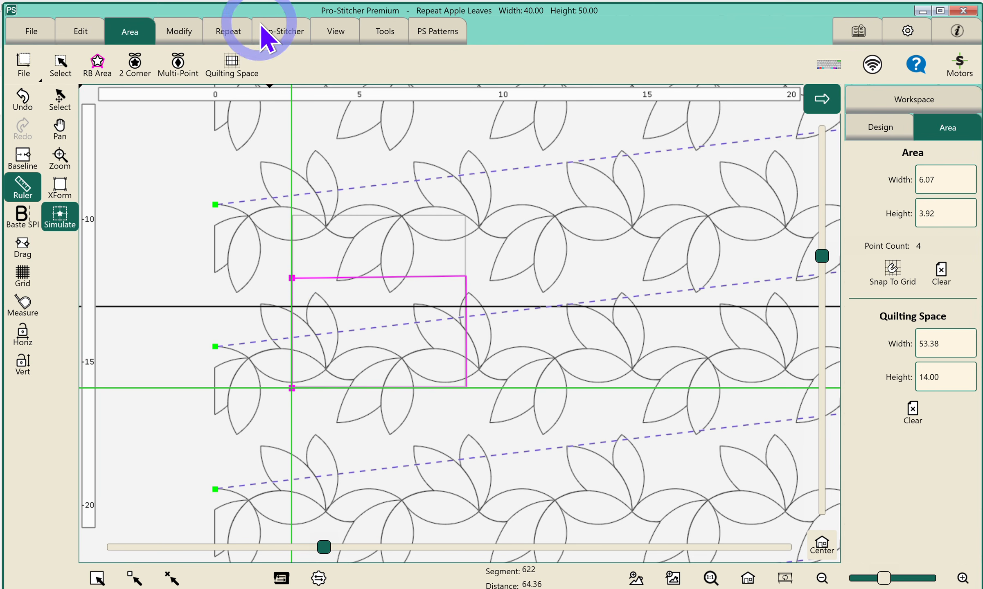
- Crop the leaf design inside the marked lower area with connected edges and baseline the result
left_click(188, 31)
left_click(180, 66)
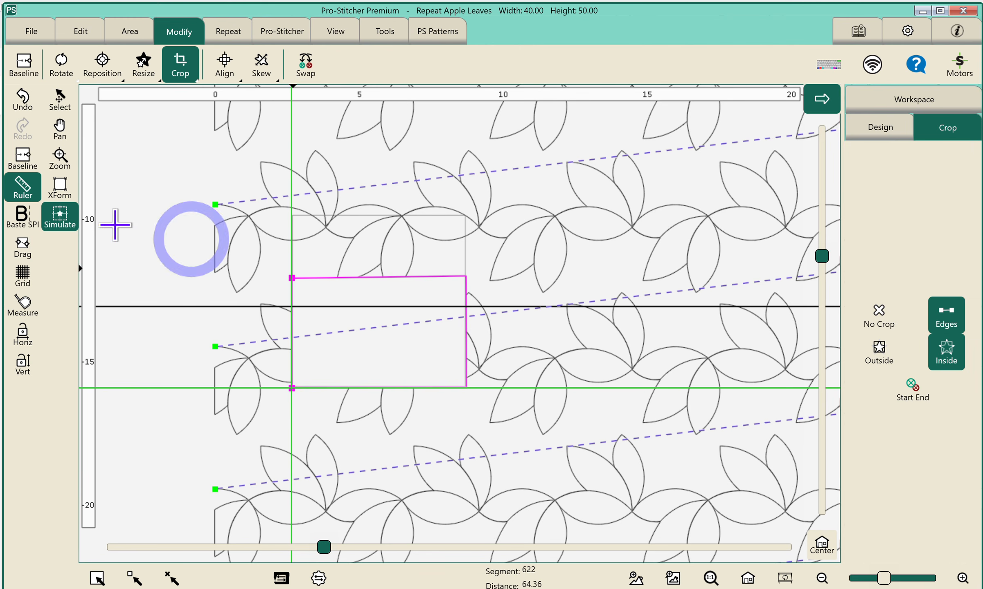
left_click(18, 154)
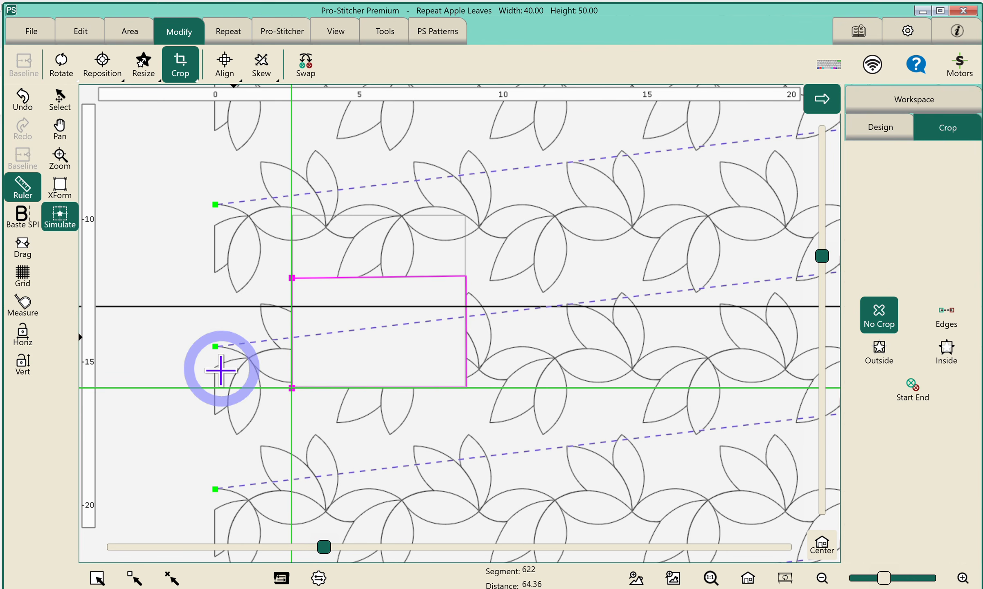
- Move the start point to the beginning of the fourth row and clear the area marked around the block's lower part
left_click(271, 37)
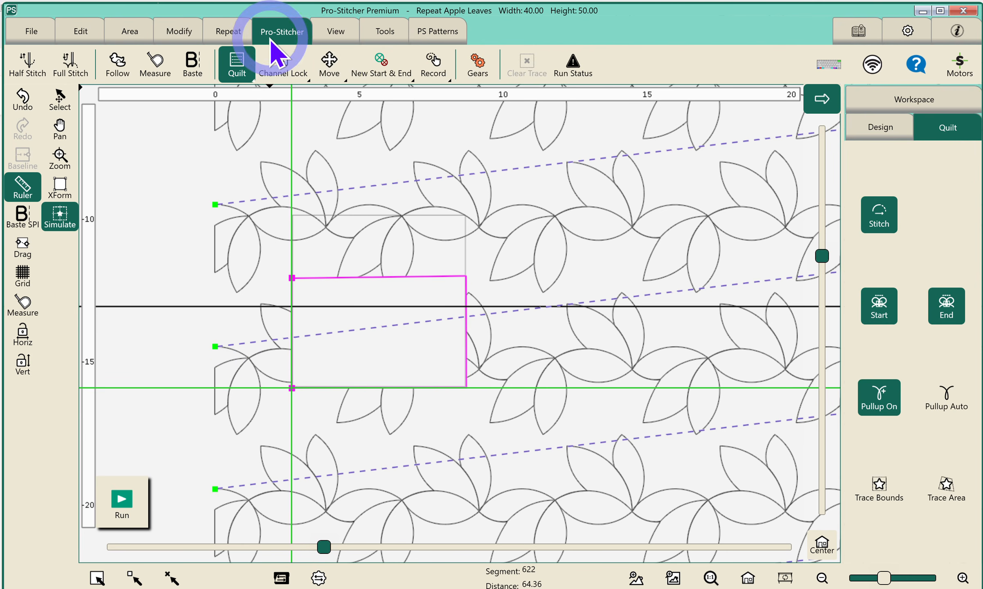
left_click(383, 74)
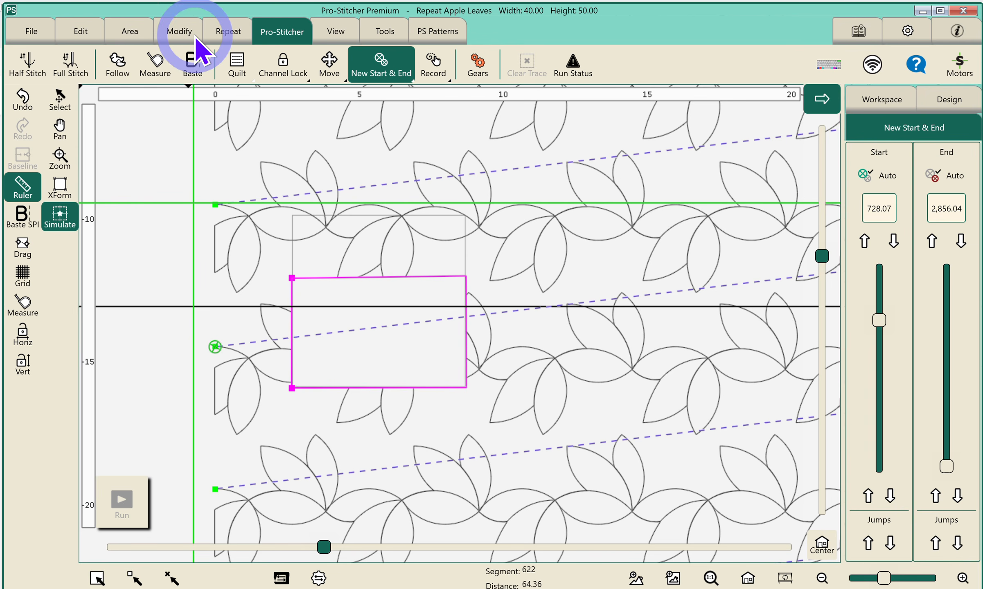
left_click(137, 39)
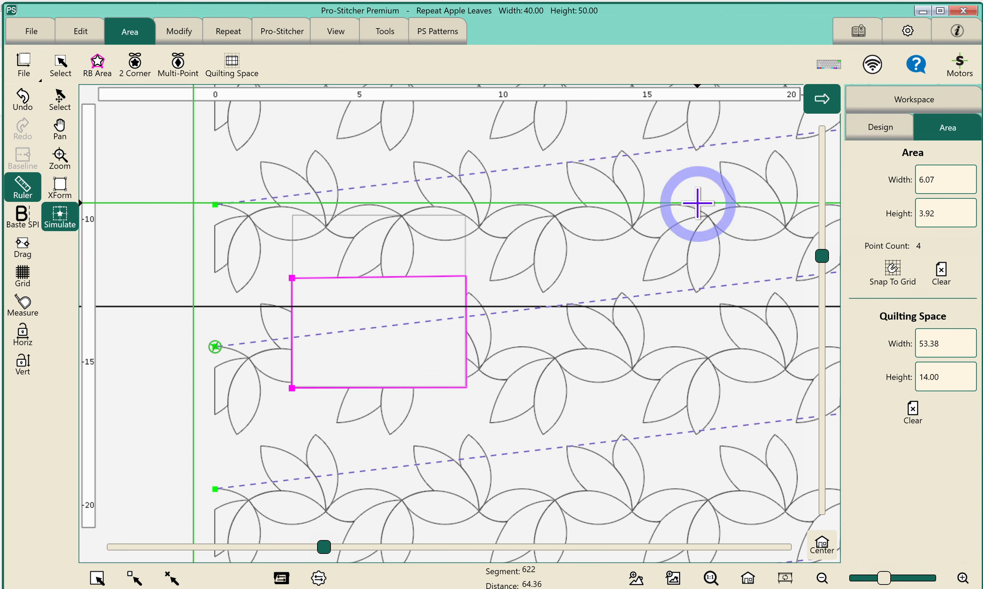
left_click(941, 271)
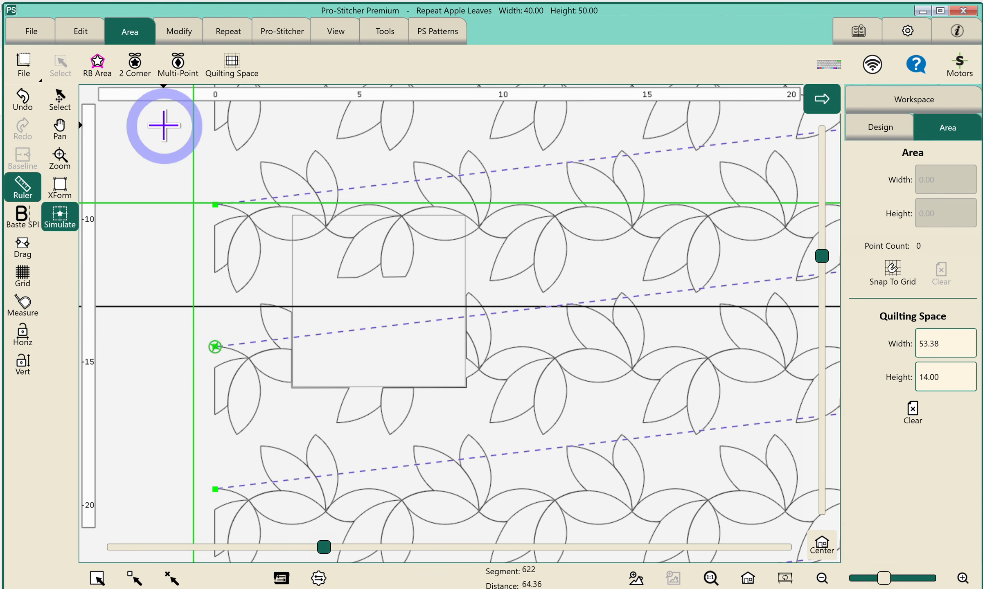
- Quilt the fourth row from the new start point, resuming after the pull-up and trim pauses, along the lower part of the block
left_click(288, 36)
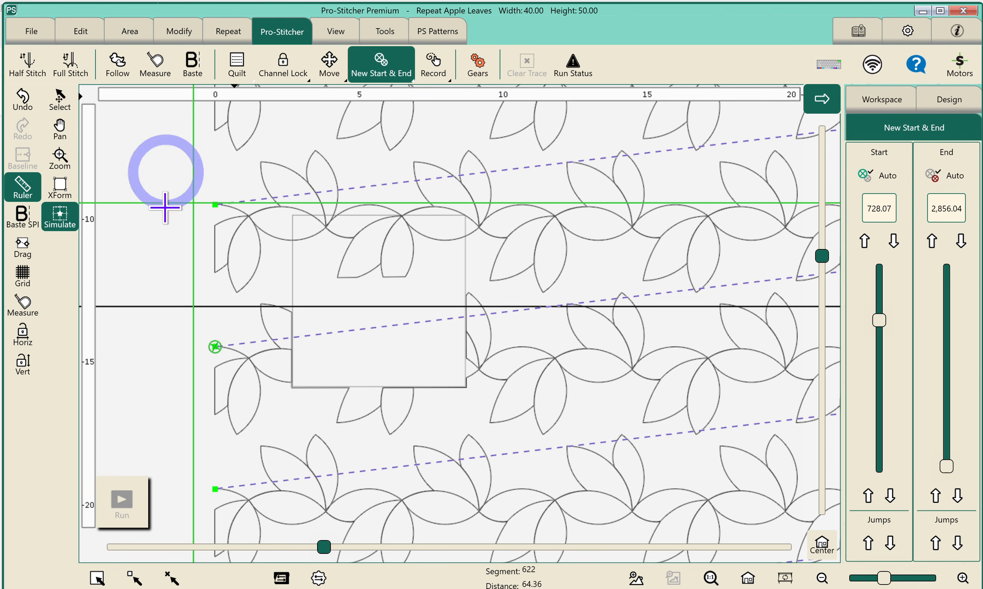
left_click(245, 69)
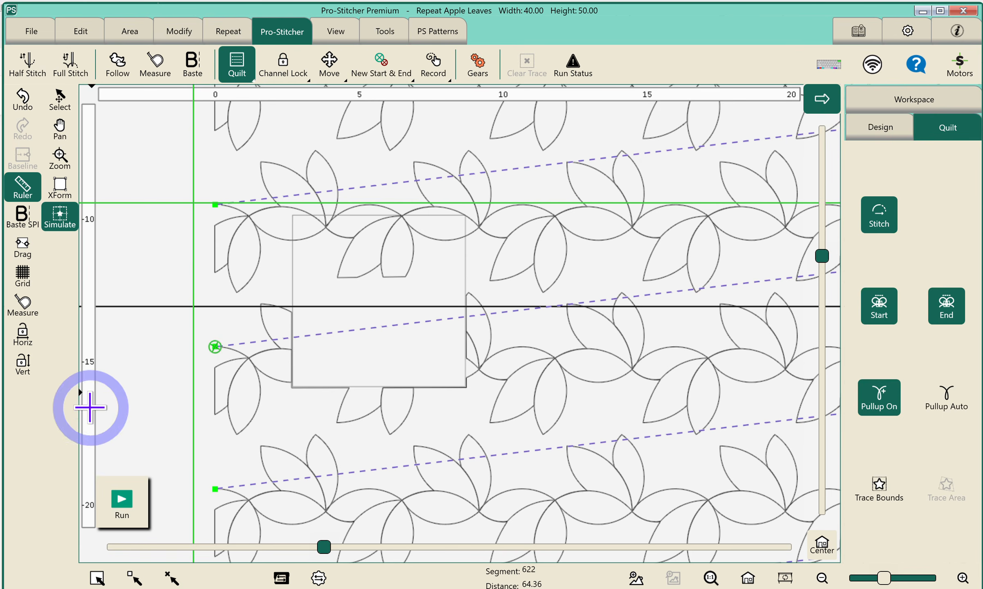
left_click(120, 510)
left_click(121, 508)
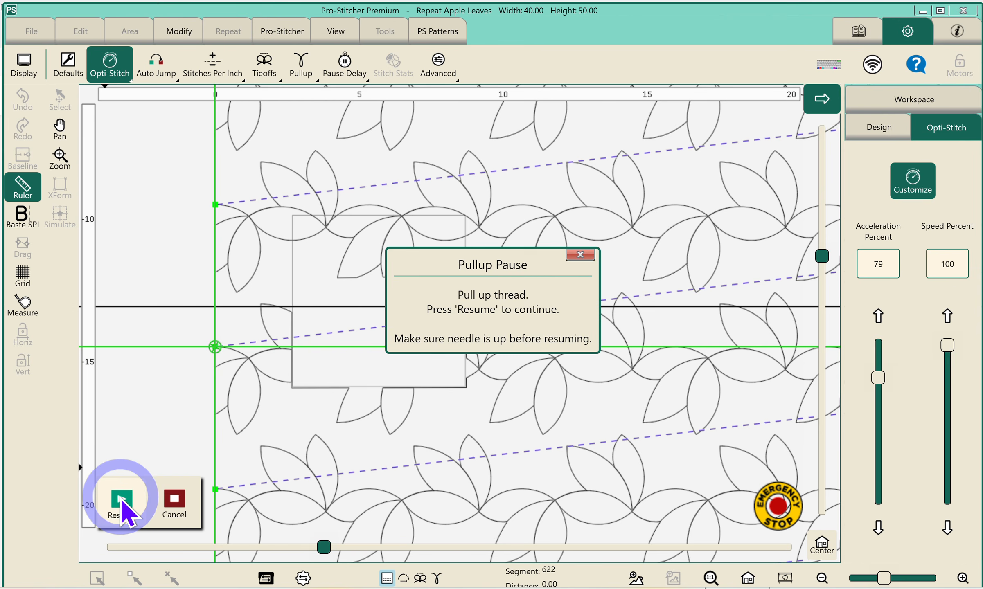
left_click(122, 502)
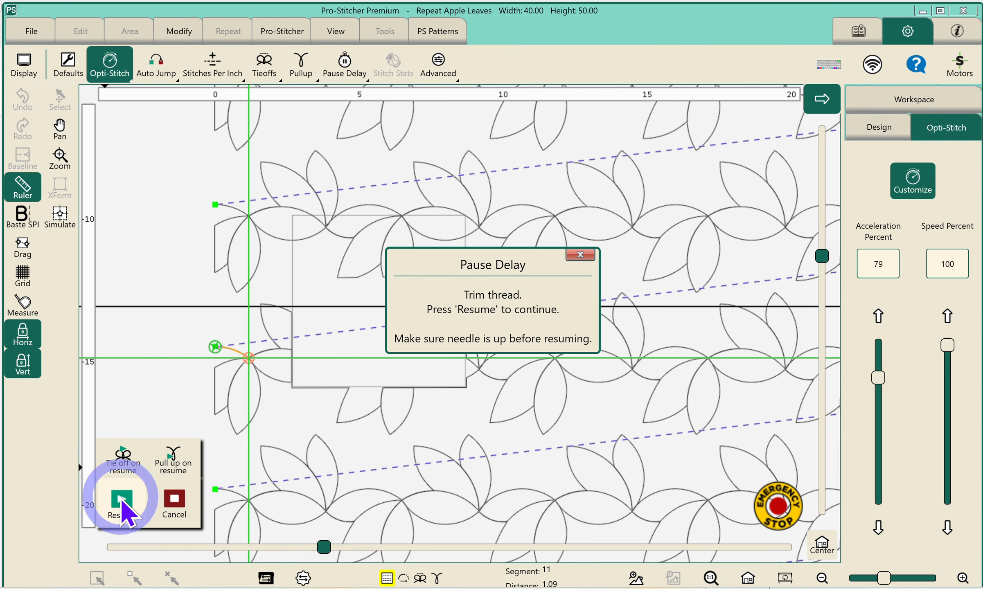
left_click(122, 504)
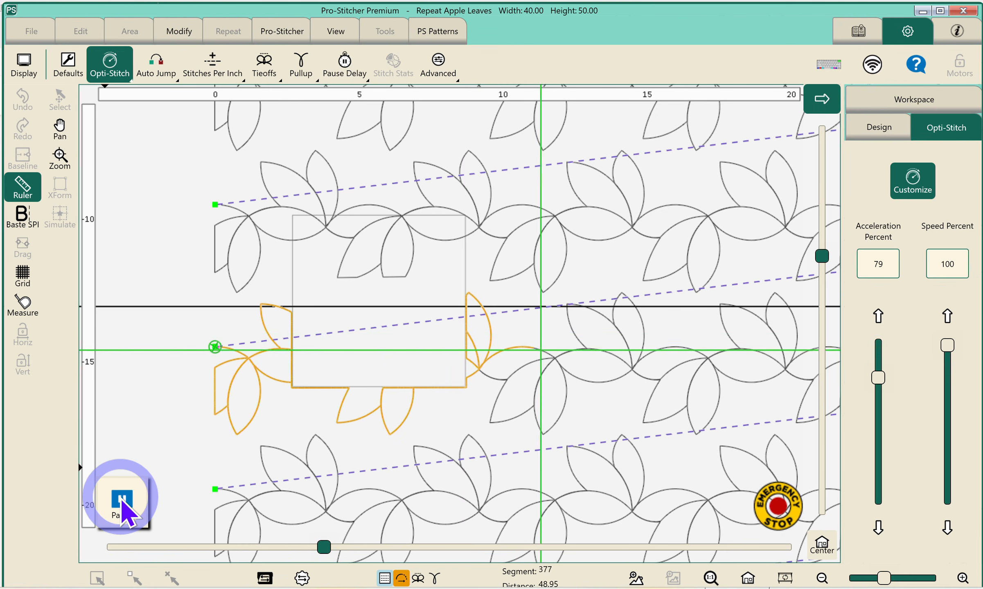
left_click(272, 273)
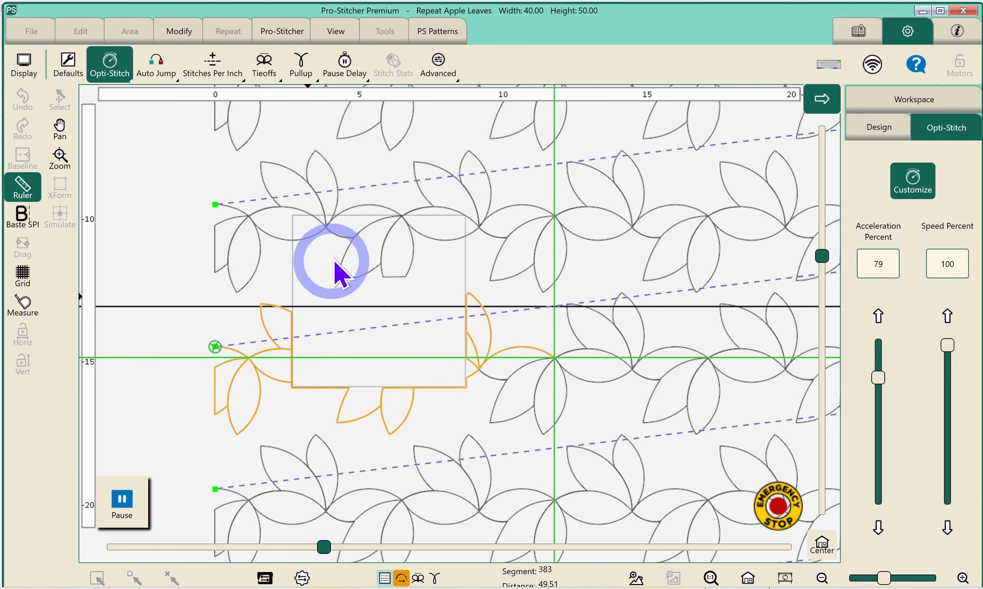